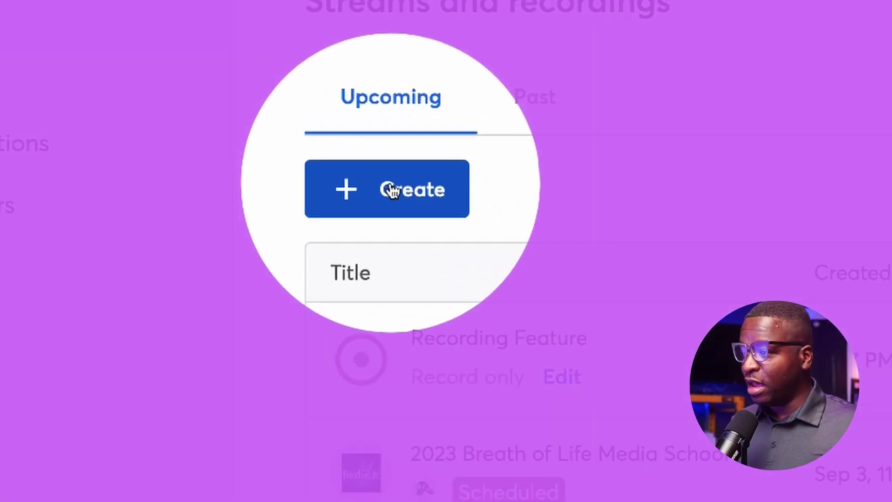
# Begin a new studio Recording titled 'Test' with local recording for each participant
pyautogui.click(389, 189)
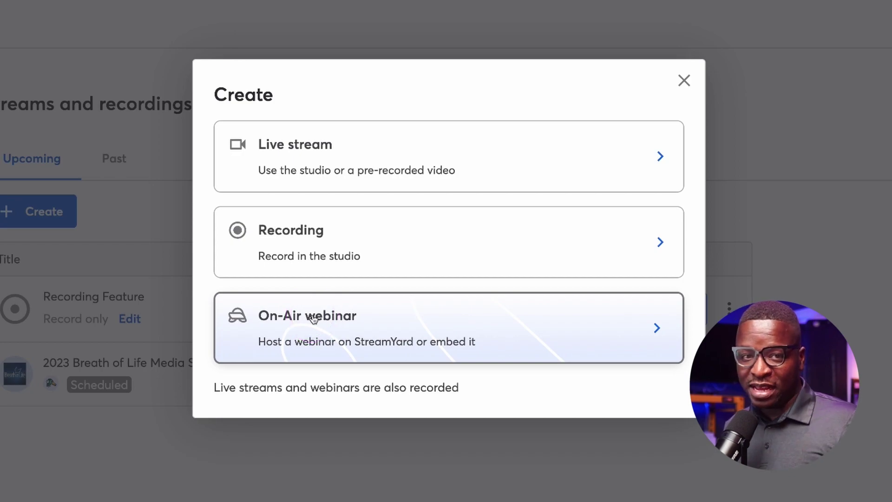
pyautogui.click(322, 234)
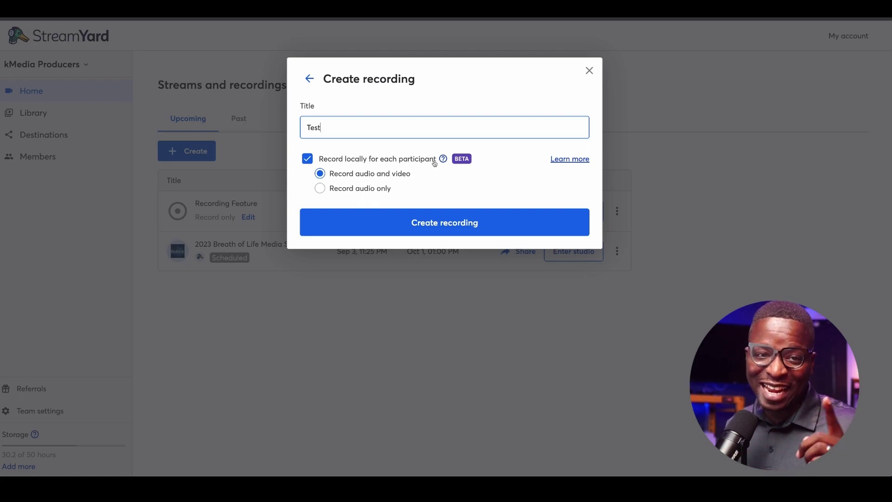
# Keep local audio-and-video recording selected and create the 'Test' recording
pyautogui.click(413, 174)
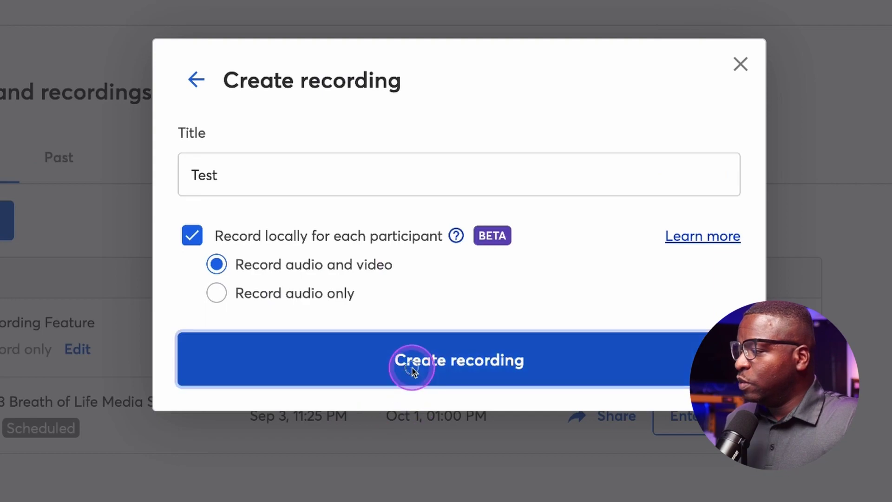
pyautogui.click(418, 226)
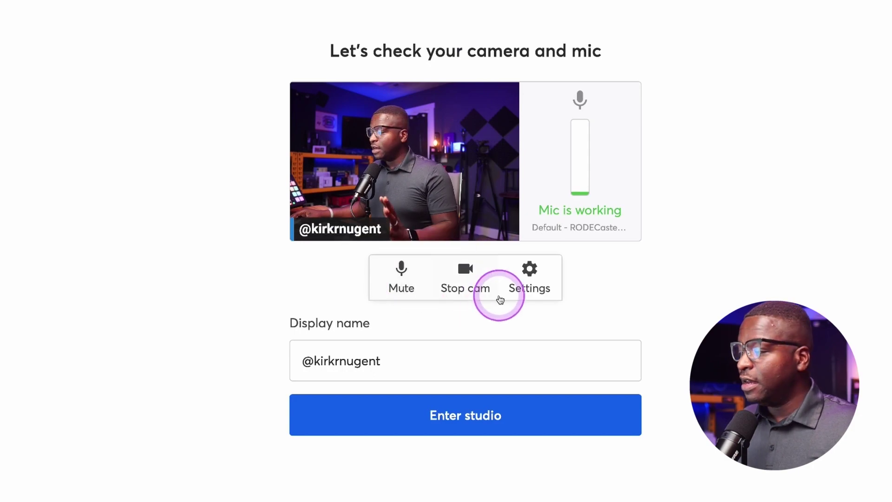
# Confirm 1080p Full HD quality in the General settings, then enter the studio
pyautogui.click(486, 238)
pyautogui.click(274, 120)
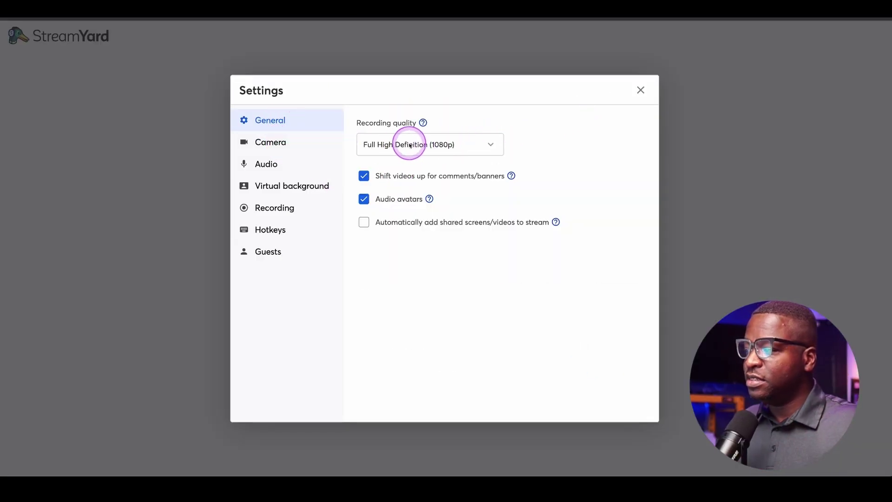
pyautogui.click(640, 90)
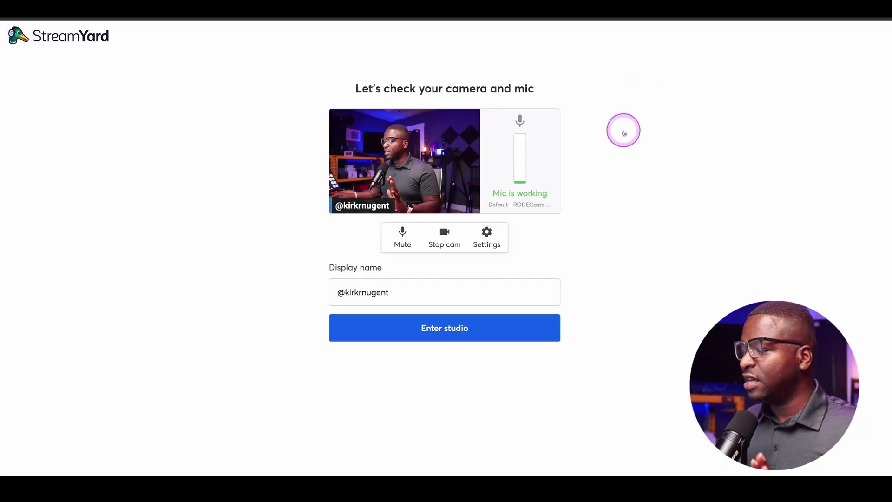
pyautogui.click(425, 328)
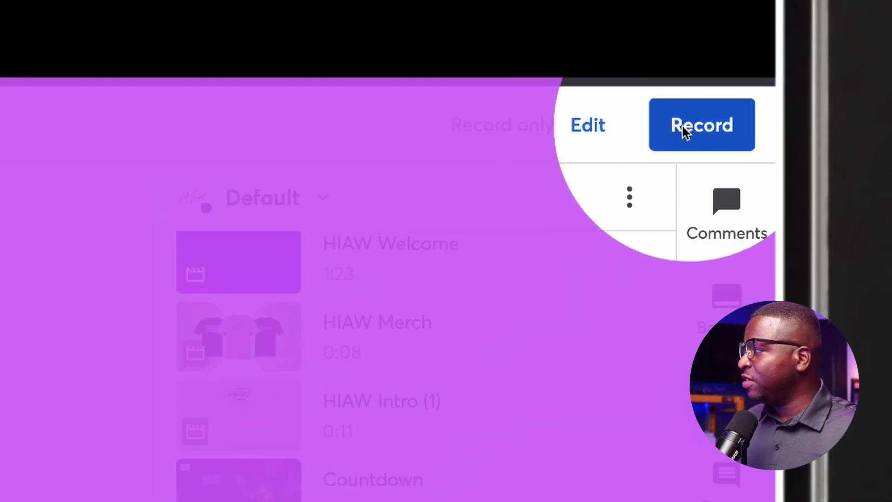
pyautogui.click(699, 132)
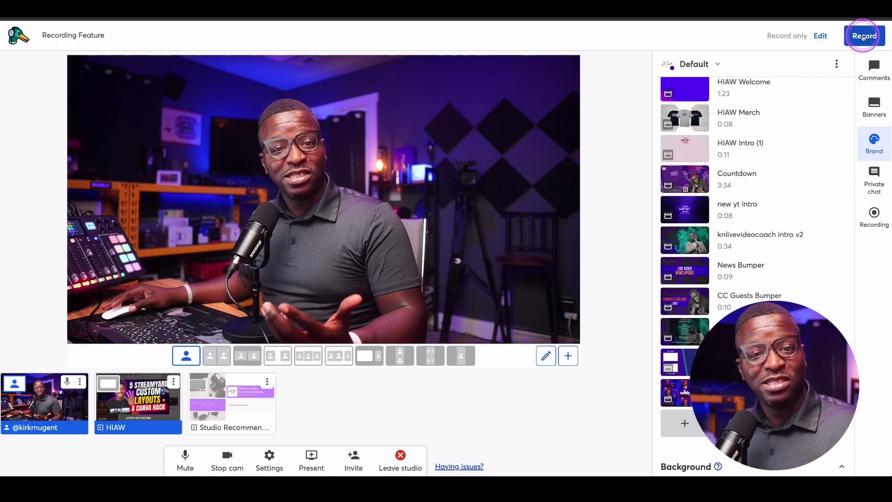
pyautogui.click(843, 34)
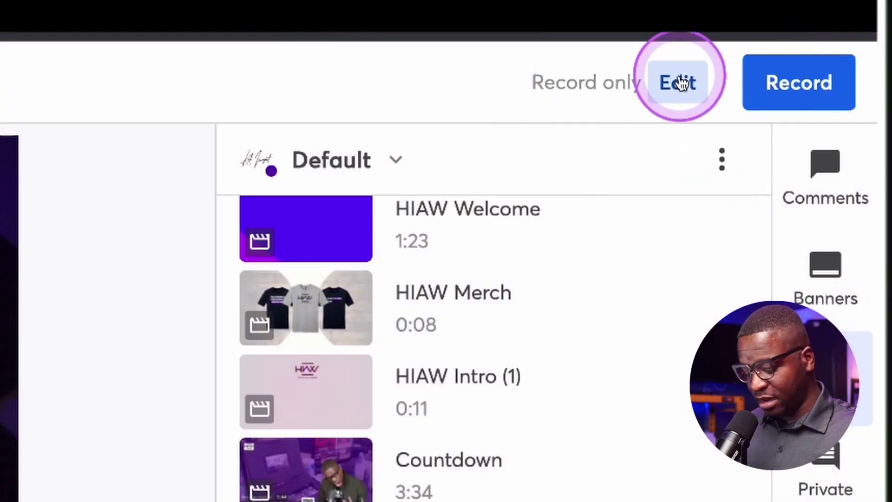
pyautogui.click(681, 83)
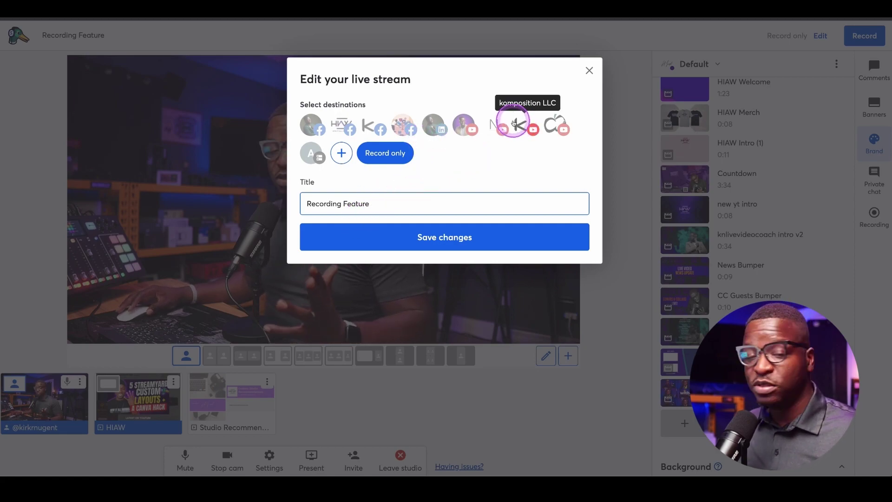
pyautogui.click(590, 70)
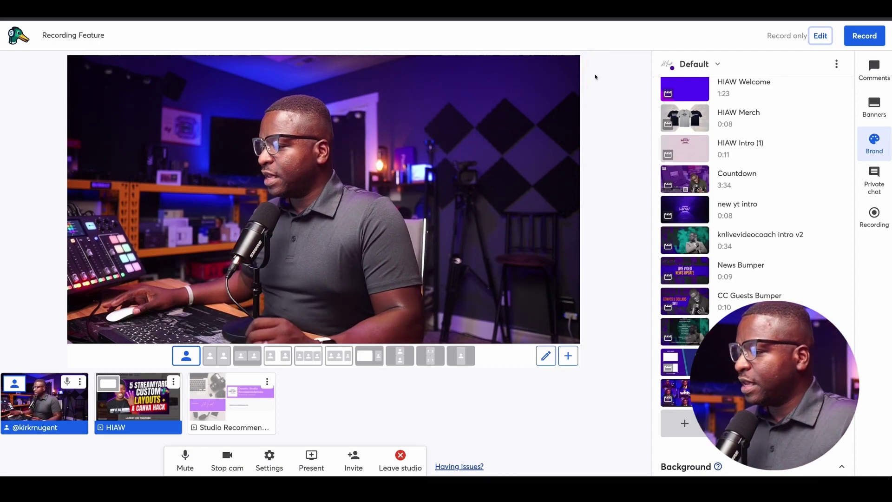
pyautogui.click(432, 226)
# Start recording the studio session and confirm it in the Start recording popup
pyautogui.click(782, 62)
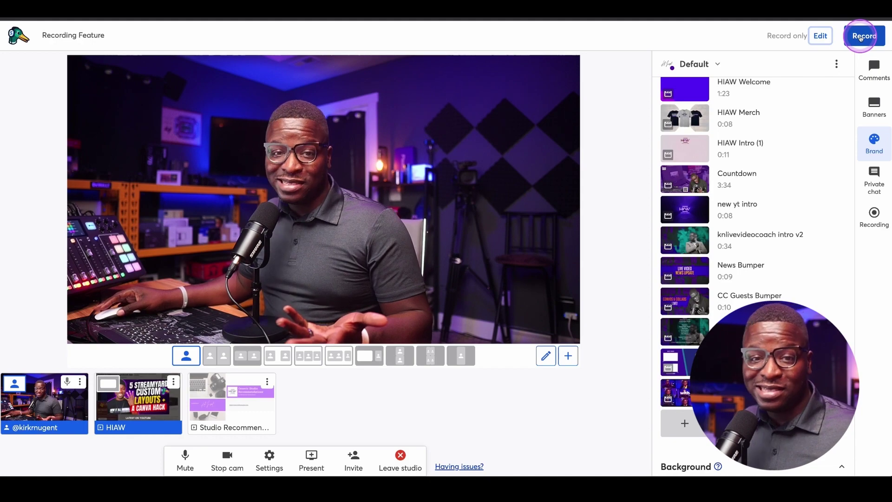
pyautogui.click(860, 37)
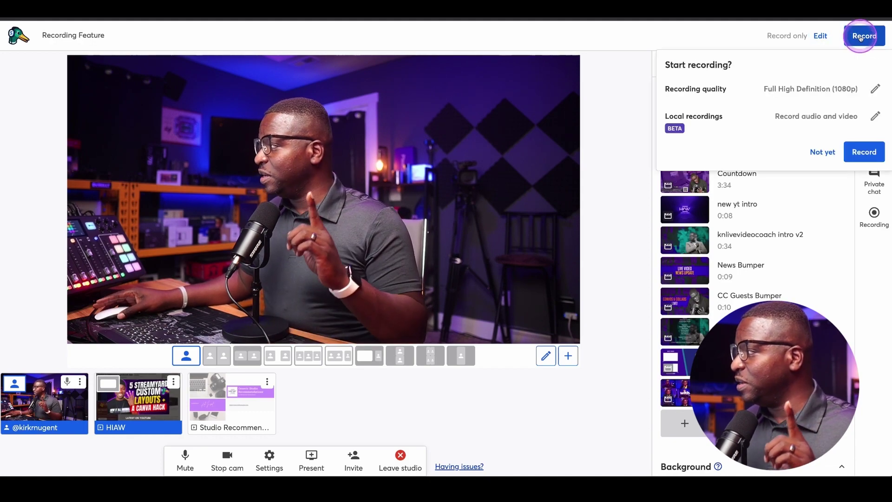
pyautogui.click(860, 151)
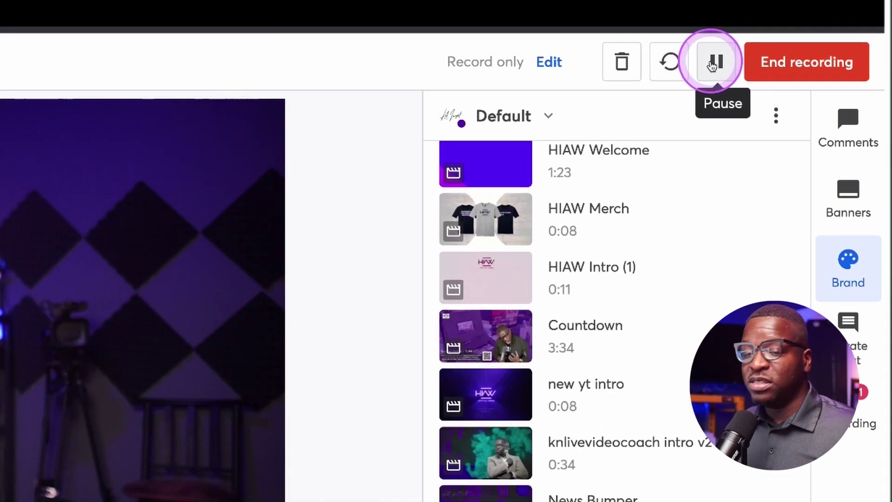
# Pause the recording, then resume it so the timer runs again
pyautogui.click(743, 53)
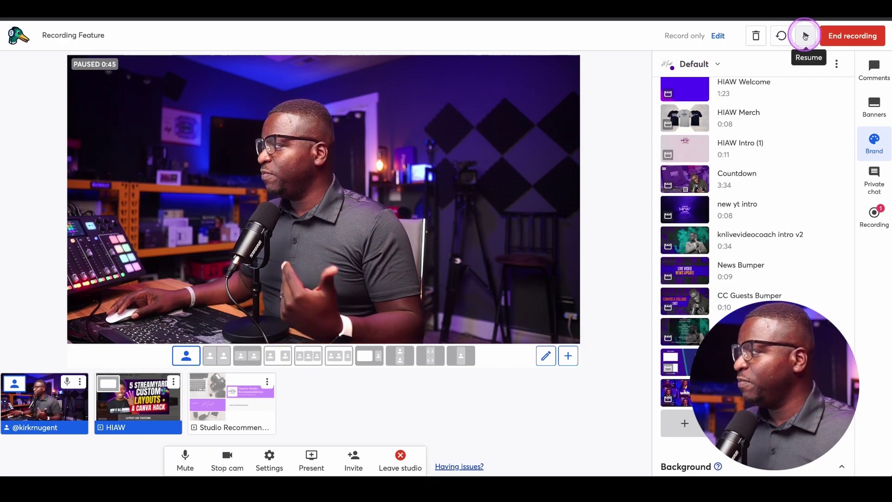
pyautogui.click(805, 36)
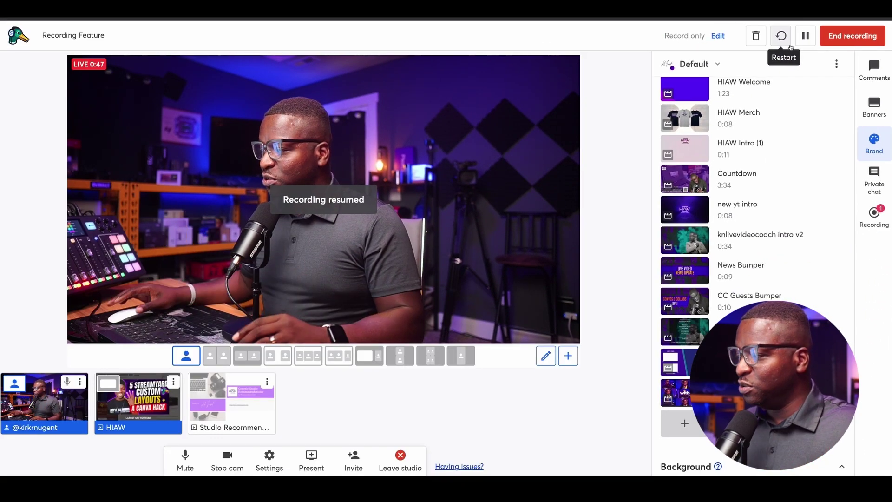
pyautogui.click(330, 195)
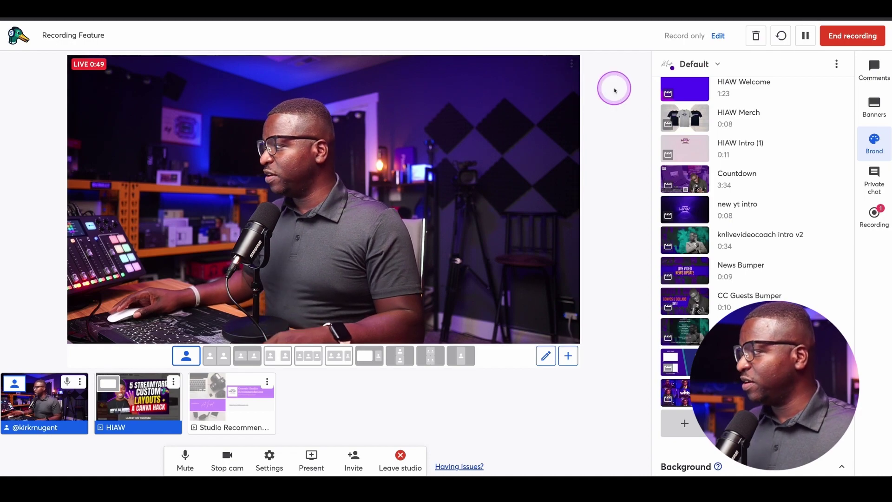
pyautogui.moveTo(694, 89)
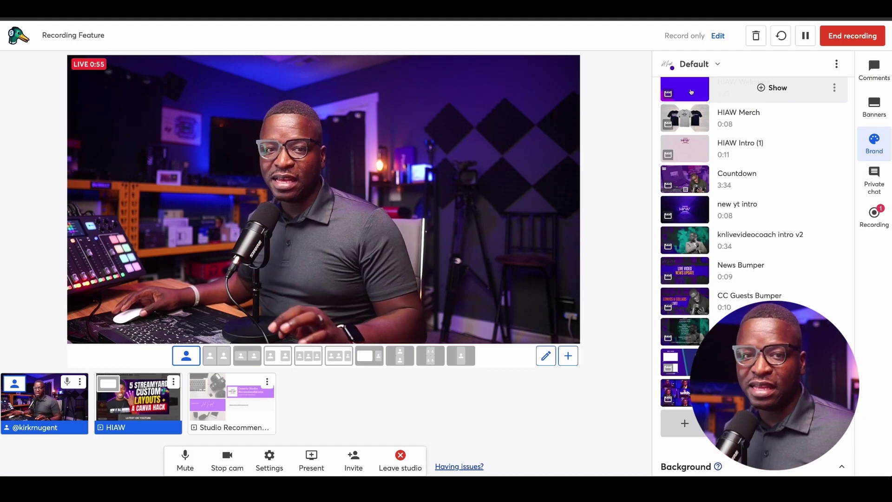
# Restart the recording, confirming that the current take is discarded
pyautogui.click(781, 36)
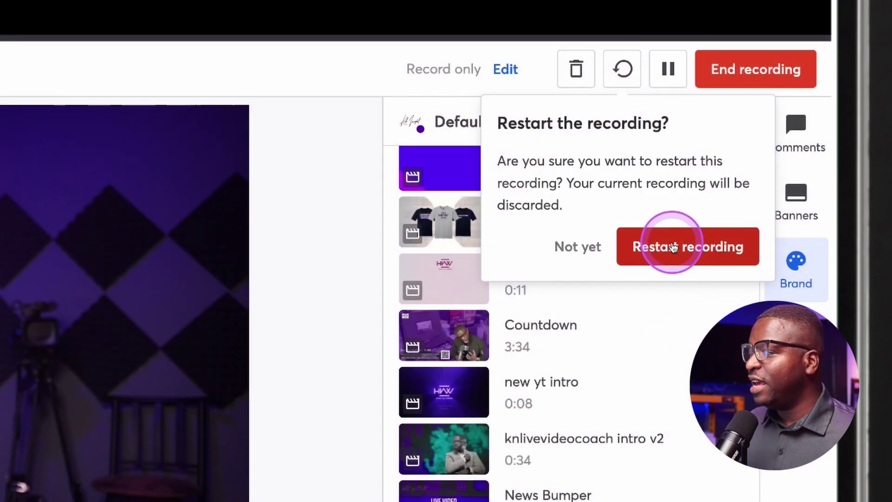
pyautogui.click(673, 247)
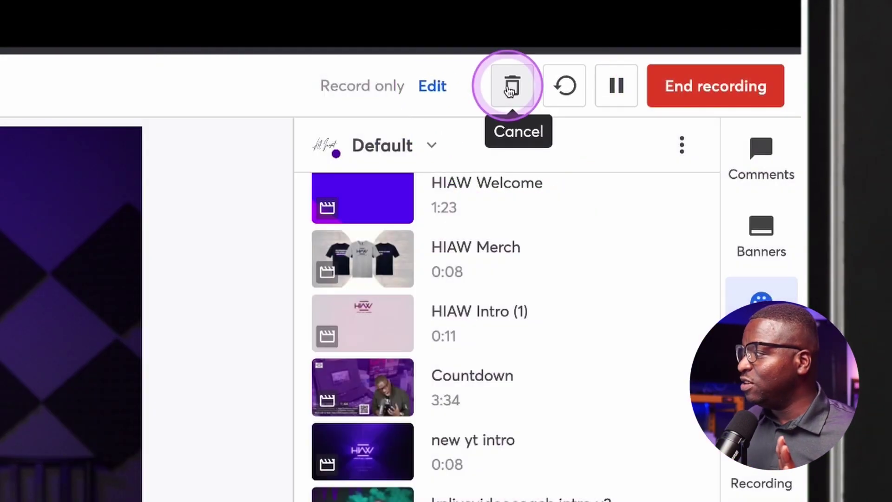
# Cancel the recording with the trash button and confirm it is not saved
pyautogui.click(512, 86)
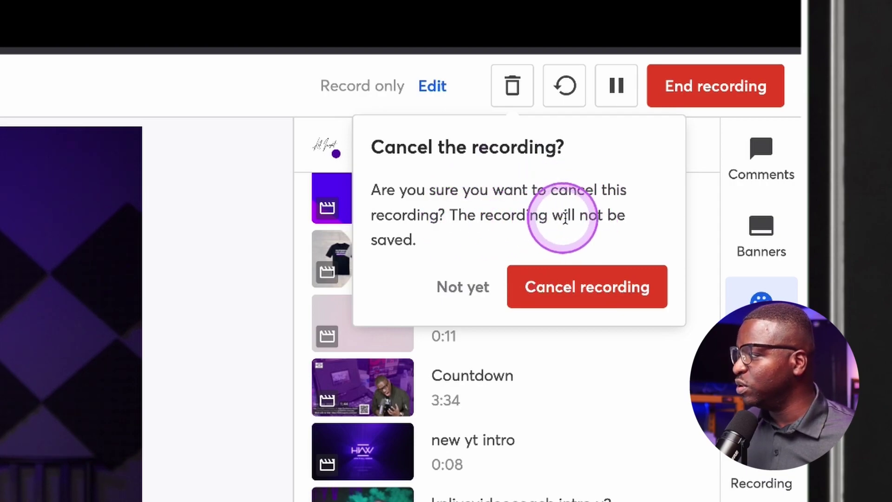
pyautogui.click(567, 285)
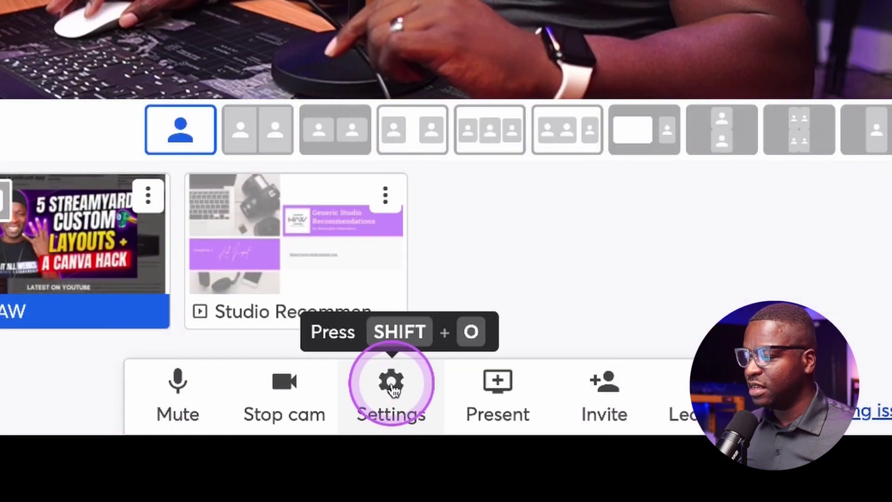
# Show the Recording hotkeys in Settings: Pause/Resume SHIFT+R, Cancel SHIFT+H
pyautogui.click(392, 388)
pyautogui.click(207, 233)
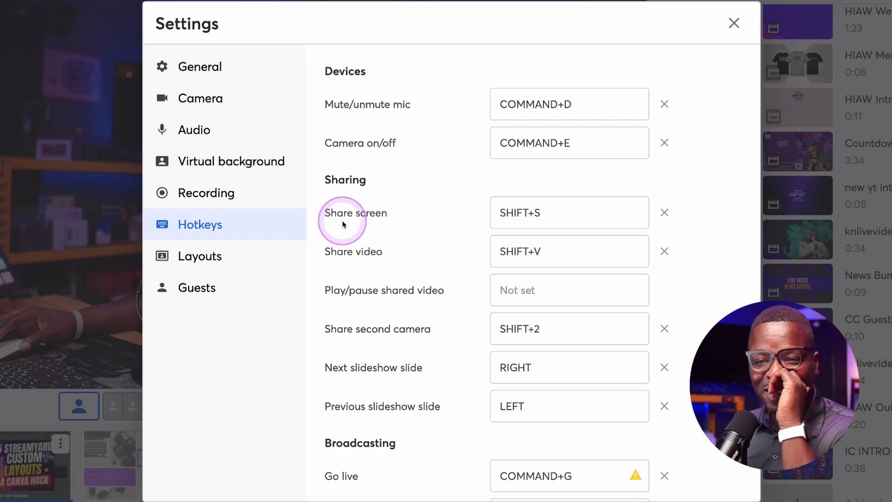
pyautogui.scroll(-4, 470, 235)
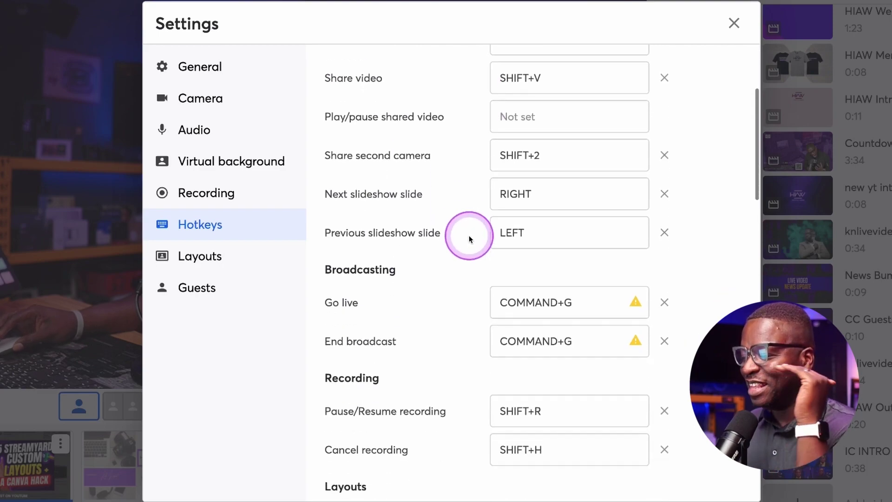
pyautogui.scroll(-3, 469, 235)
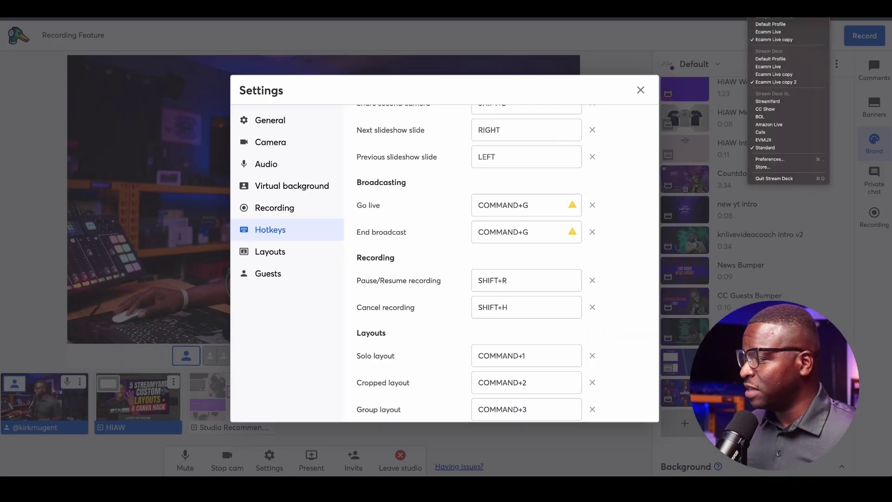
# Place a System Hotkey action on an empty bottom-row Stream Deck key
pyautogui.click(769, 158)
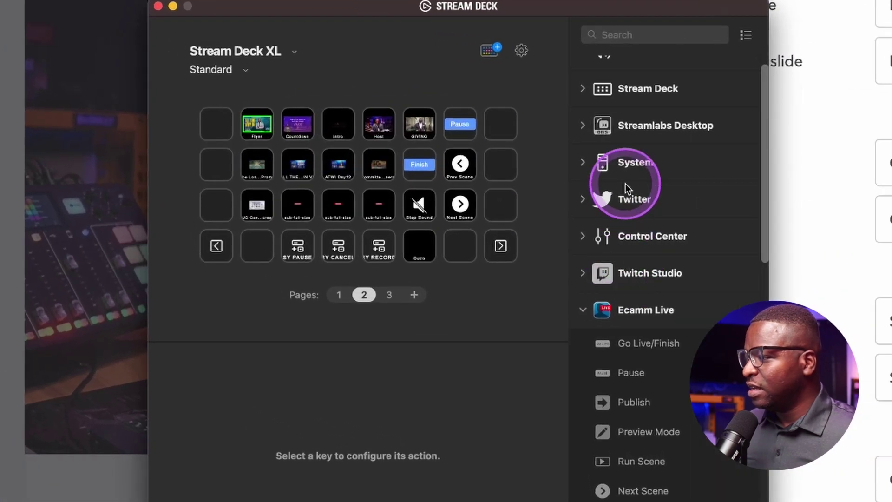
pyautogui.scroll(1, 625, 183)
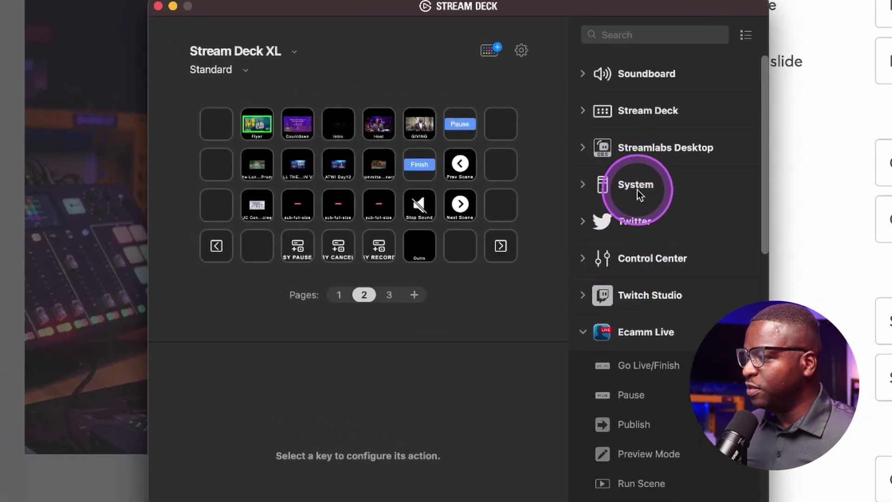
pyautogui.click(582, 185)
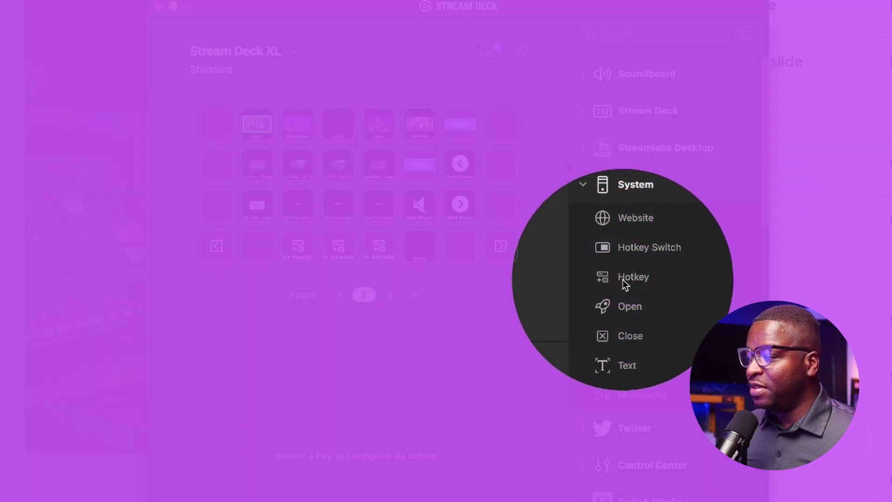
pyautogui.moveTo(623, 280); pyautogui.dragTo(616, 281)
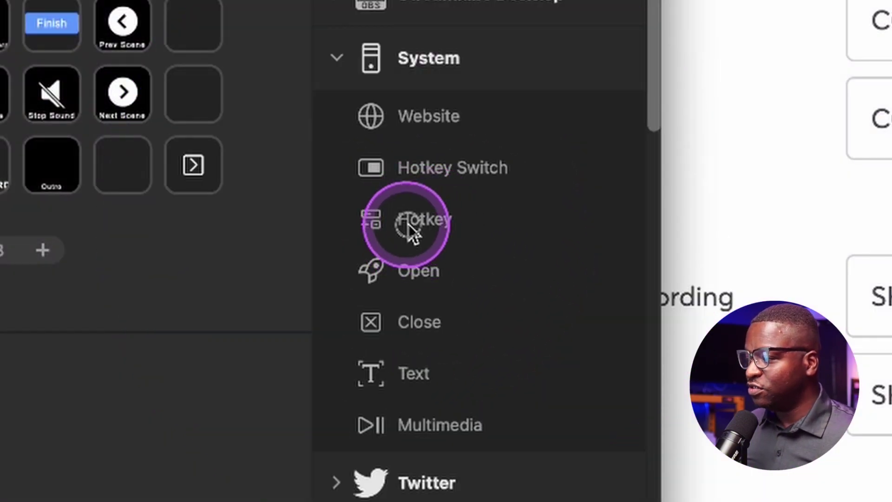
pyautogui.moveTo(394, 226); pyautogui.dragTo(124, 165)
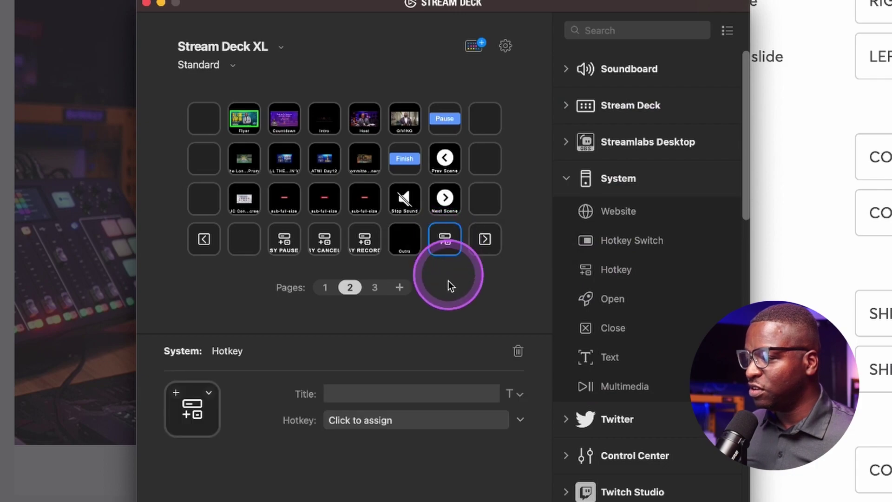
# Assign the key the SHIFT+H shortcut and title it 'Cancel Recording'
pyautogui.click(368, 421)
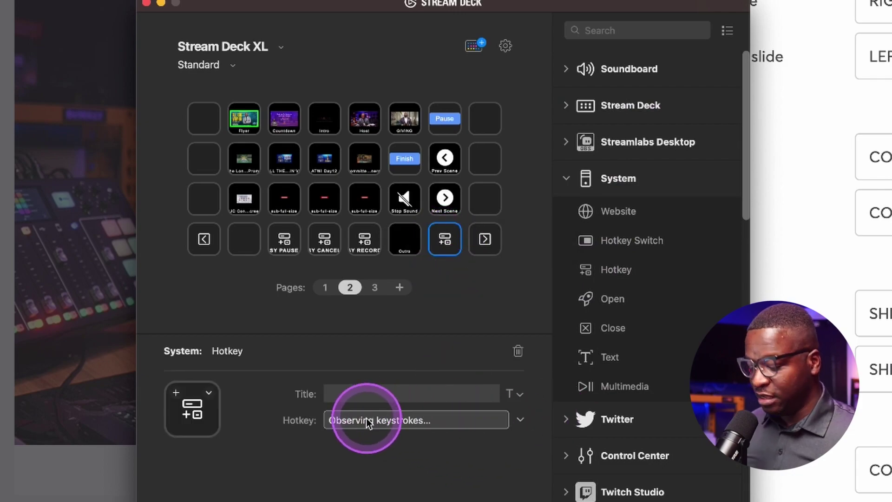
pyautogui.hotkey('shift', 'h')
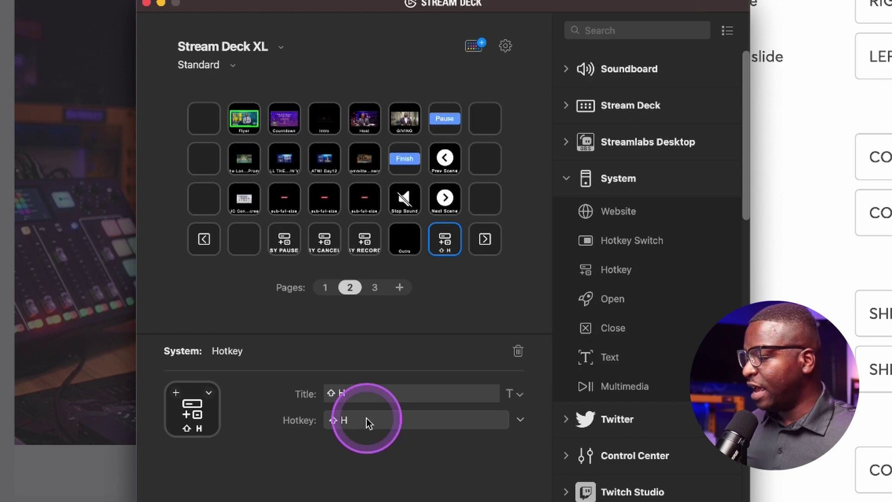
pyautogui.tripleClick(354, 393)
pyautogui.moveTo(533, 22); pyautogui.dragTo(445, 2)
pyautogui.write('C')
pyautogui.write('ance')
pyautogui.write('l Recording')
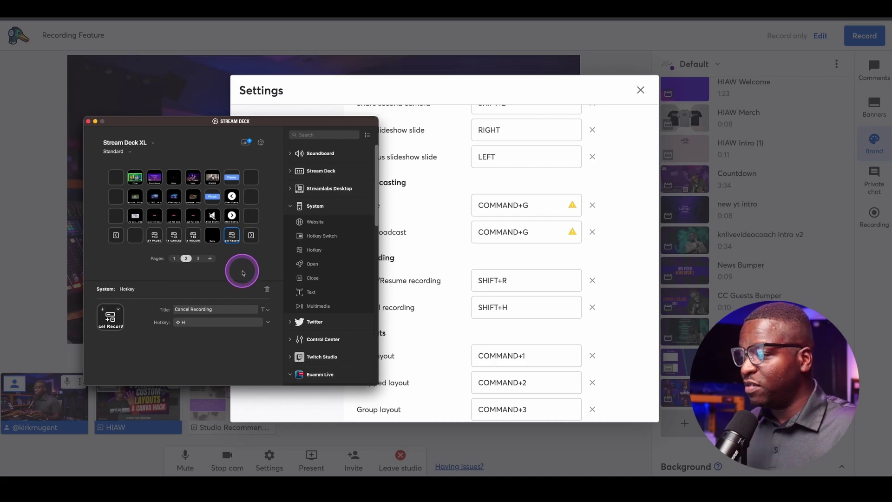
# Delete the newly added Cancel Recording key
pyautogui.click(243, 272)
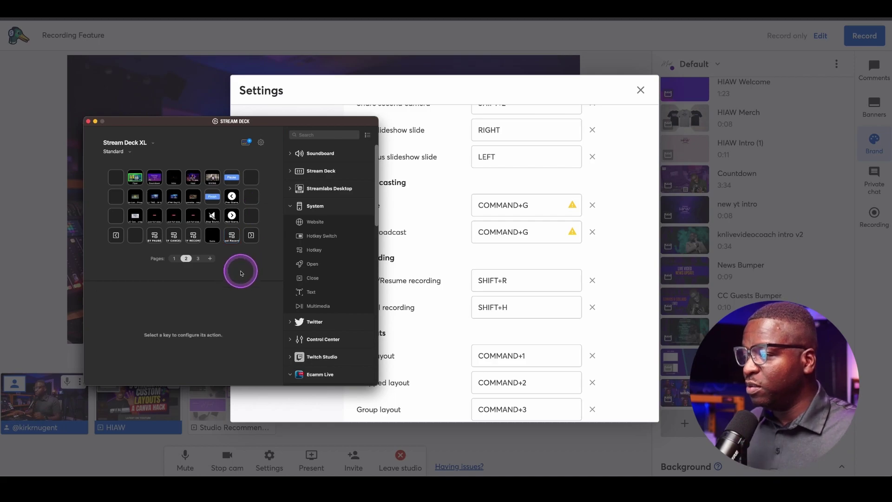
pyautogui.click(232, 235)
pyautogui.click(267, 291)
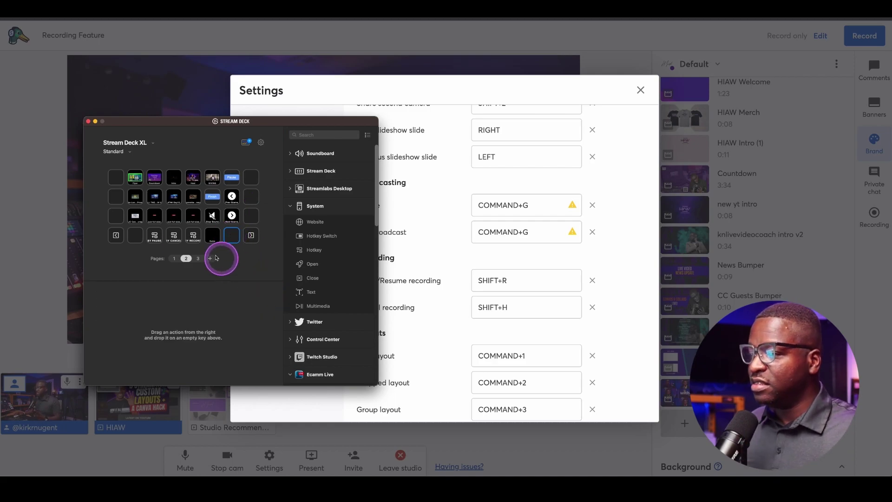
# Check the shortcuts on the existing SY PAUSE, SY CANCEL and SY RECORD keys
pyautogui.click(155, 235)
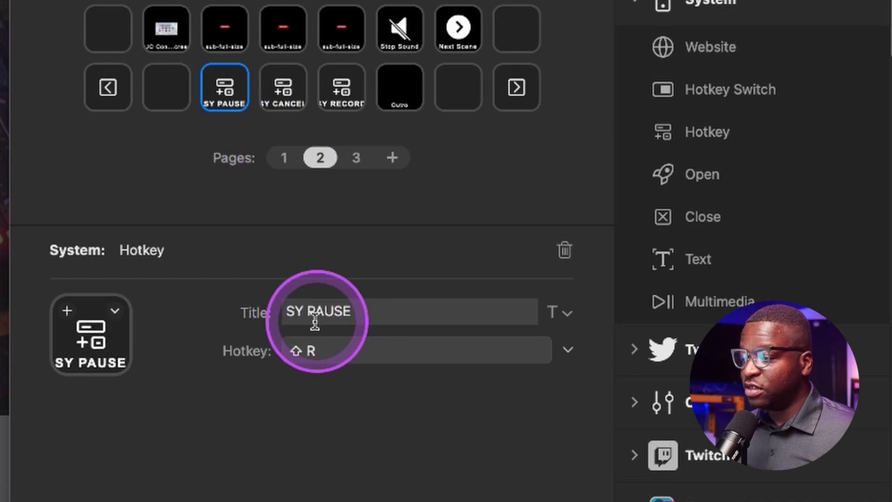
pyautogui.click(268, 102)
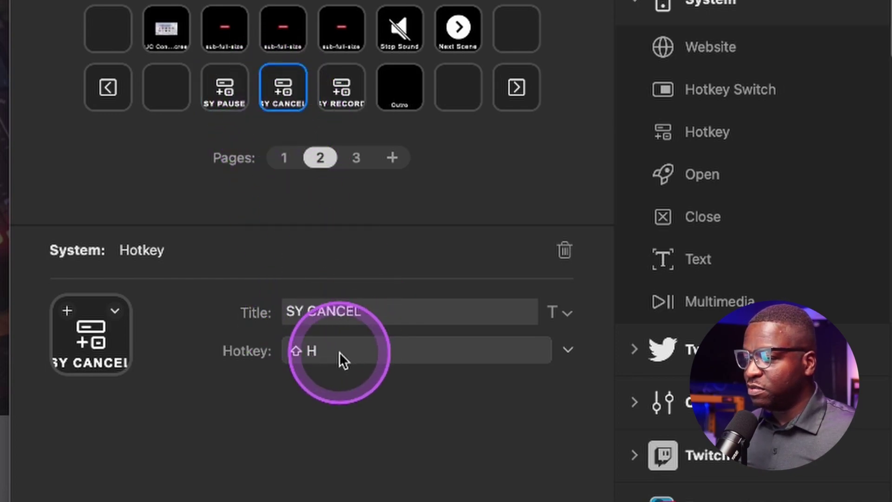
pyautogui.click(342, 93)
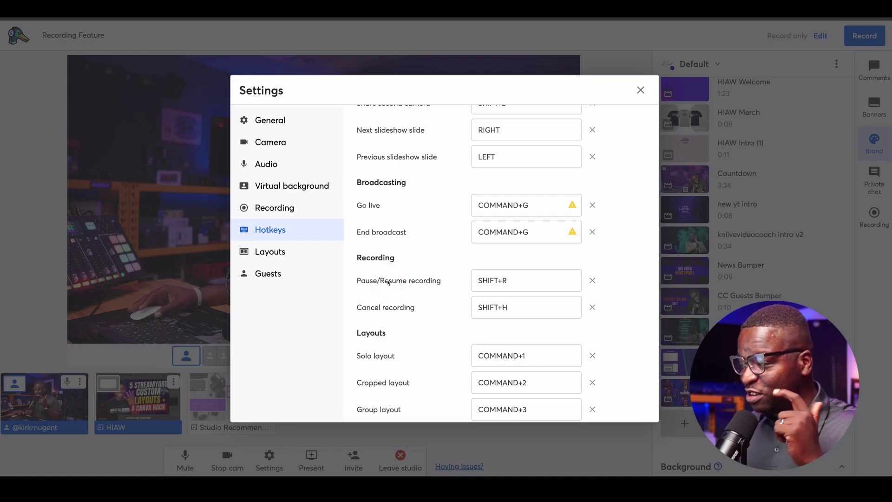
pyautogui.click(641, 91)
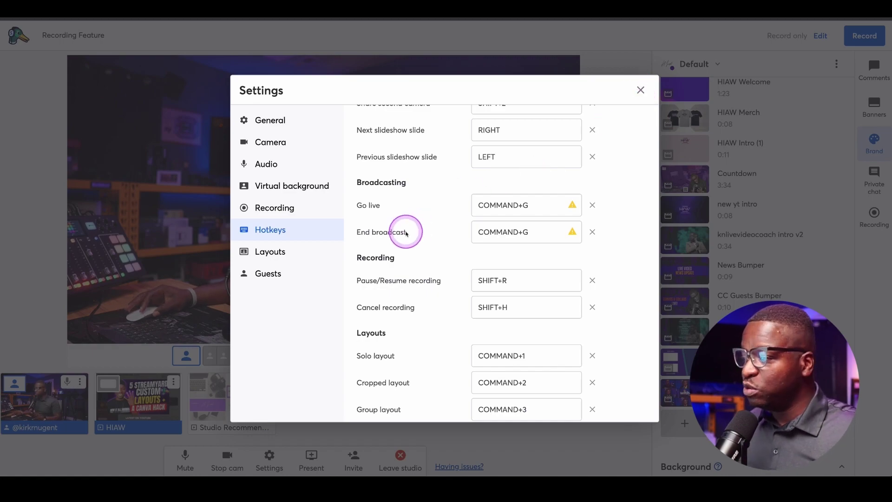
pyautogui.scroll(-9, 404, 237)
pyautogui.scroll(-7, 408, 237)
pyautogui.scroll(3, 446, 264)
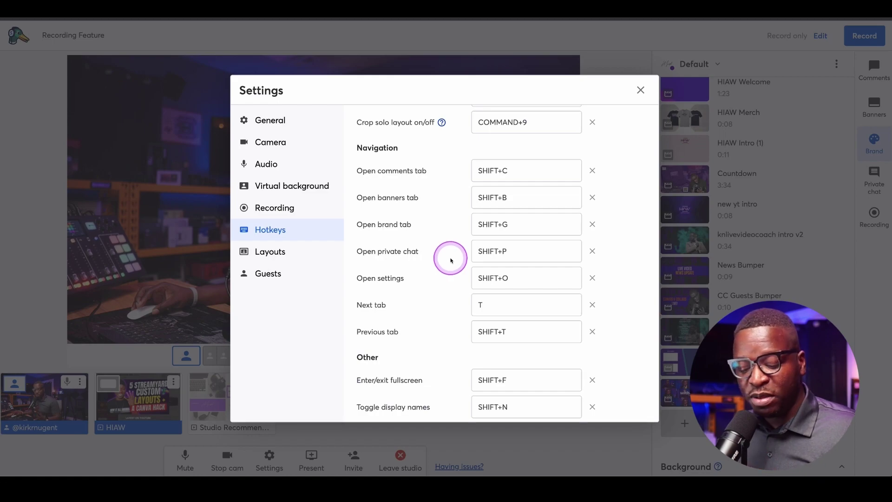
pyautogui.scroll(9, 451, 260)
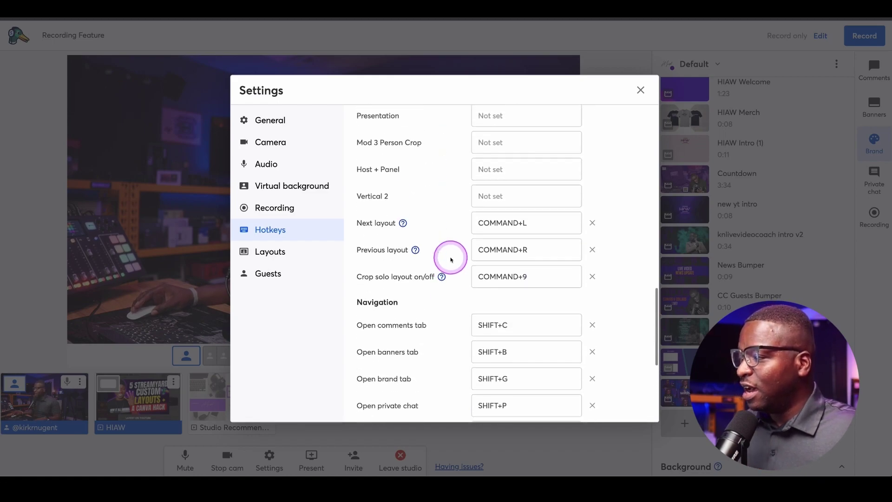
pyautogui.scroll(5, 451, 259)
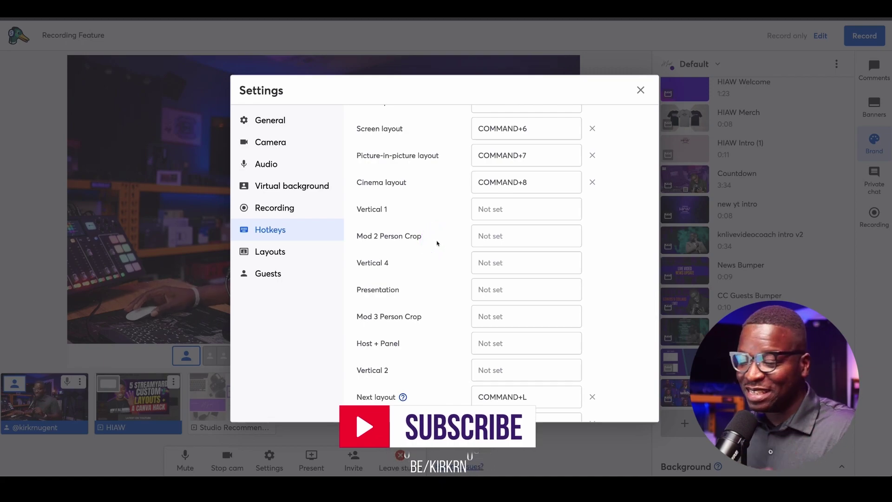
pyautogui.click(437, 243)
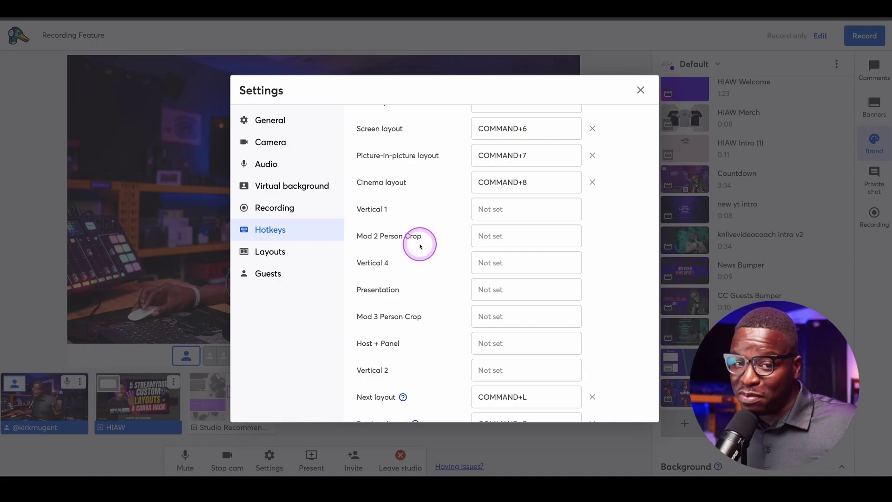
pyautogui.scroll(13, 420, 247)
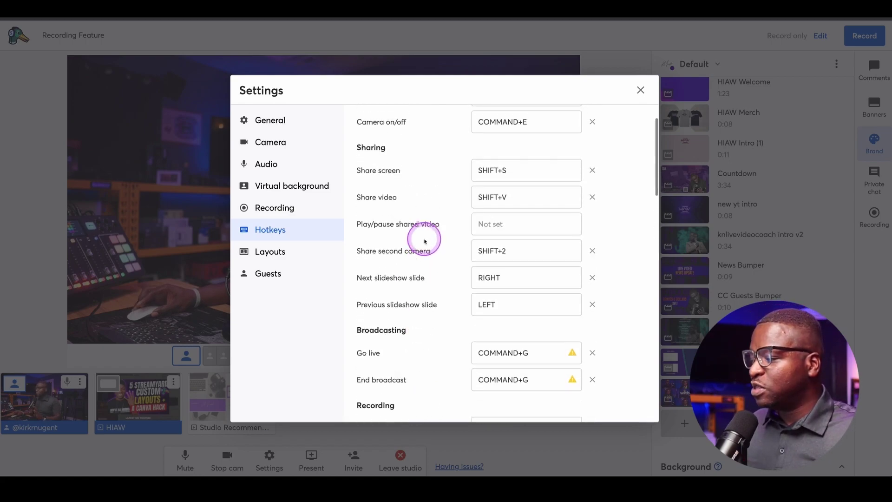
pyautogui.scroll(-3, 425, 236)
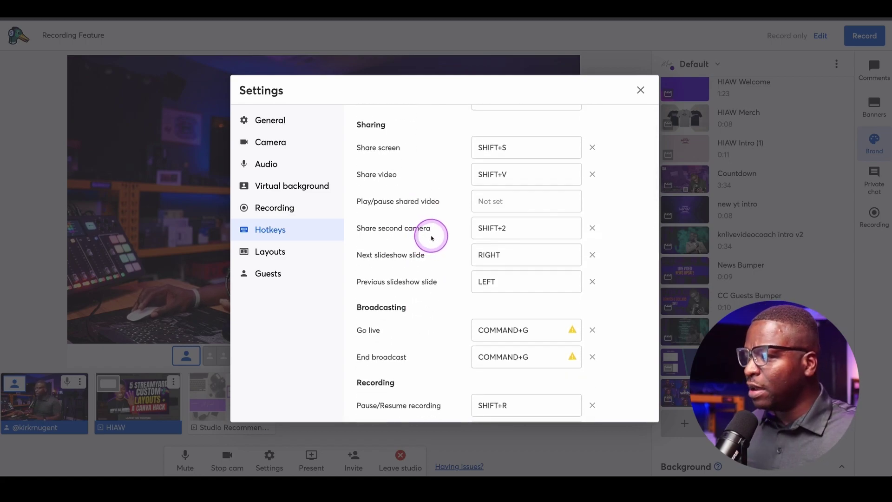
pyautogui.scroll(1, 430, 234)
pyautogui.scroll(2, 434, 238)
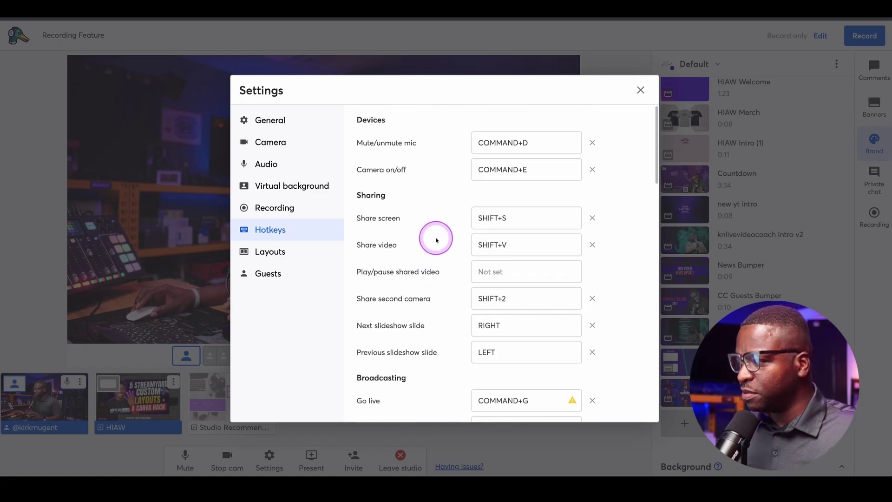
pyautogui.scroll(-5, 521, 200)
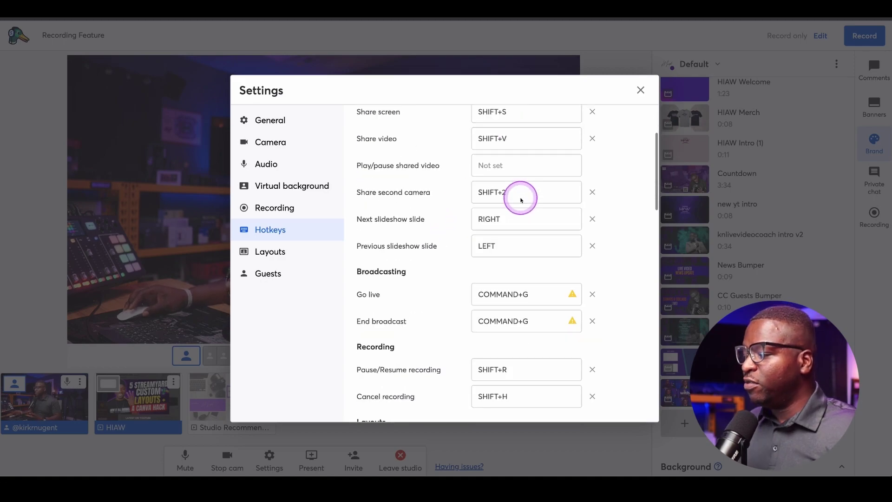
pyautogui.scroll(-3, 501, 219)
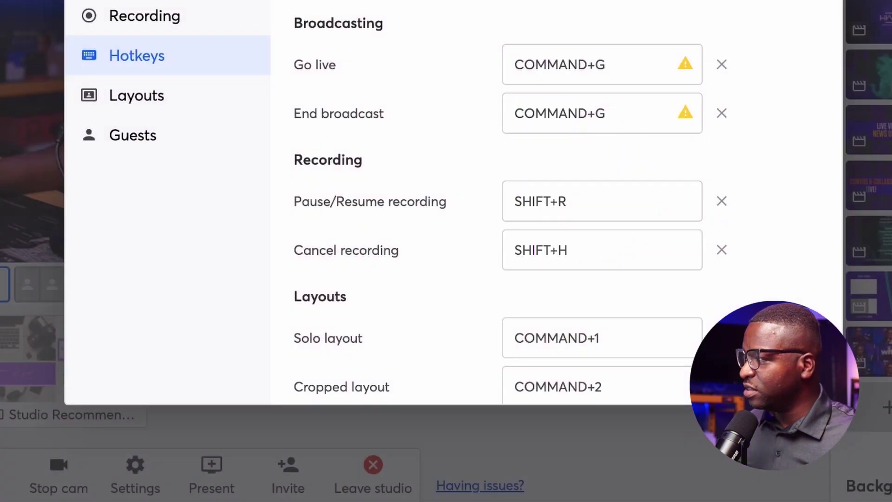
# Close Settings and start a new recording of the record-only studio
pyautogui.click(641, 91)
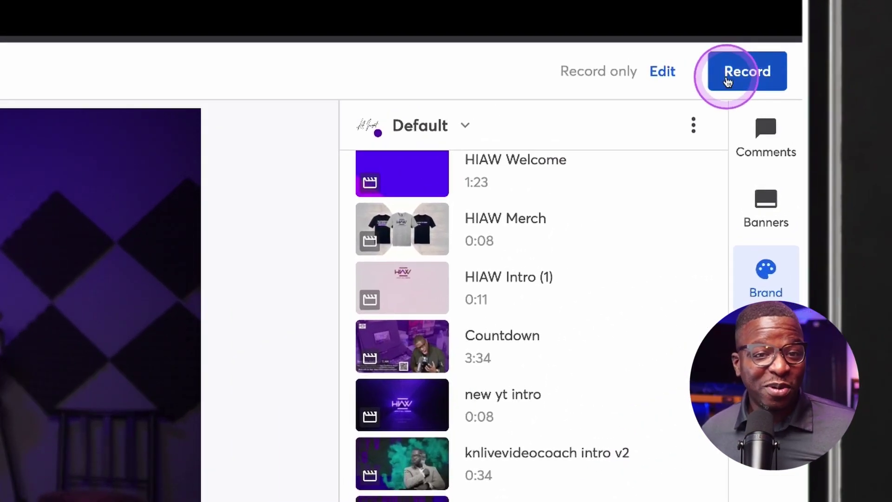
pyautogui.click(727, 82)
pyautogui.click(746, 293)
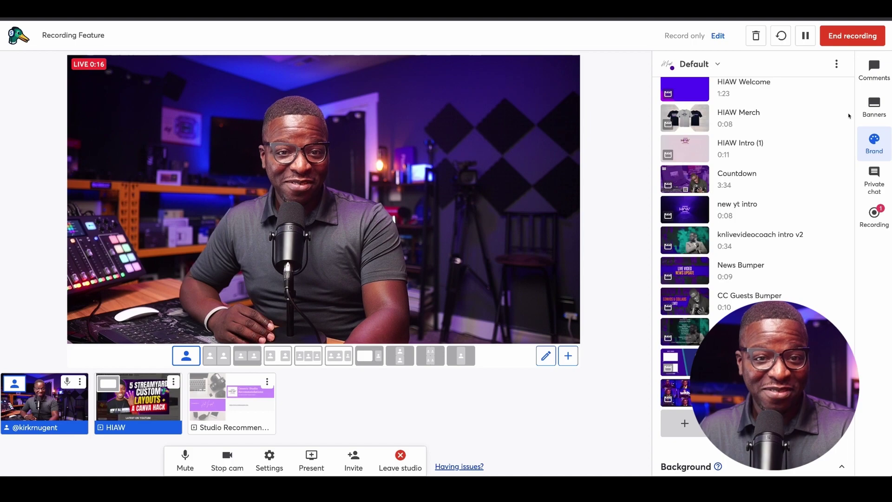
# Pause the recording at 0:16 and turn on Mirror my camera in the camera settings
pyautogui.click(848, 116)
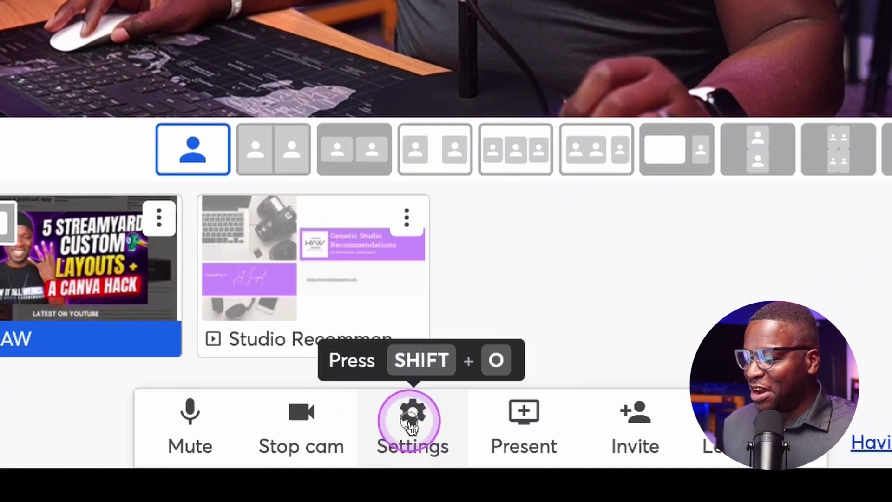
pyautogui.click(293, 447)
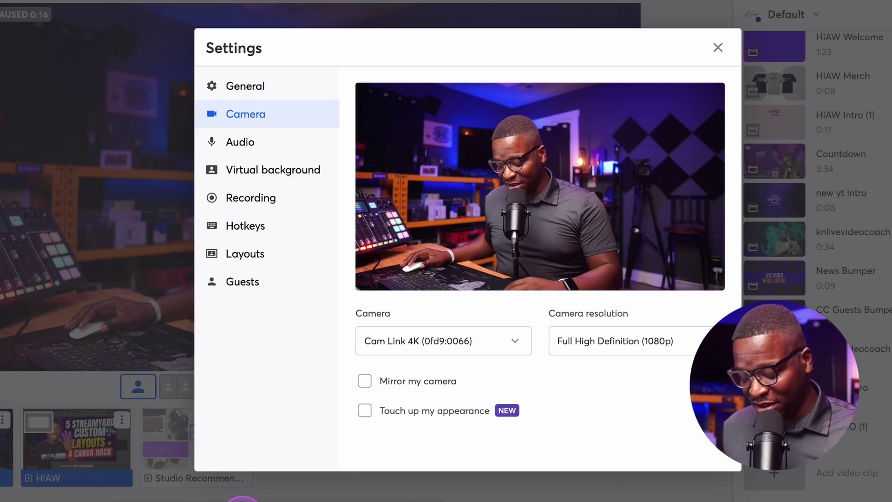
pyautogui.press('Escape')
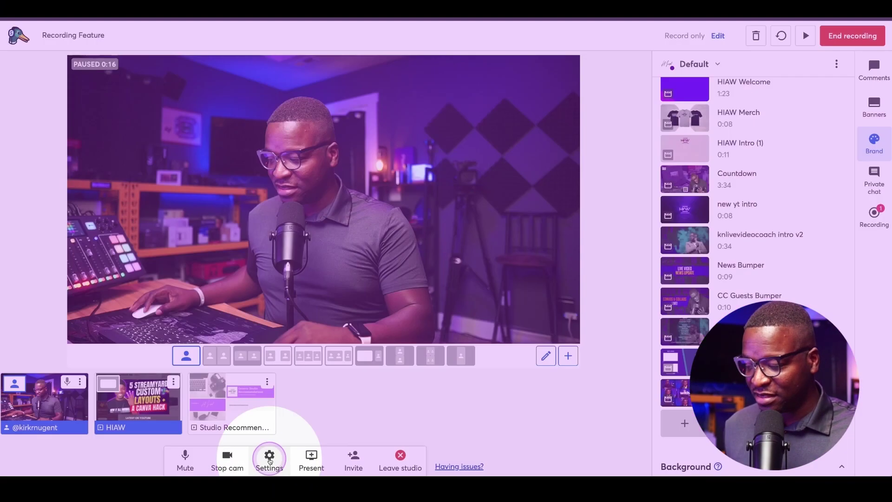
pyautogui.click(270, 458)
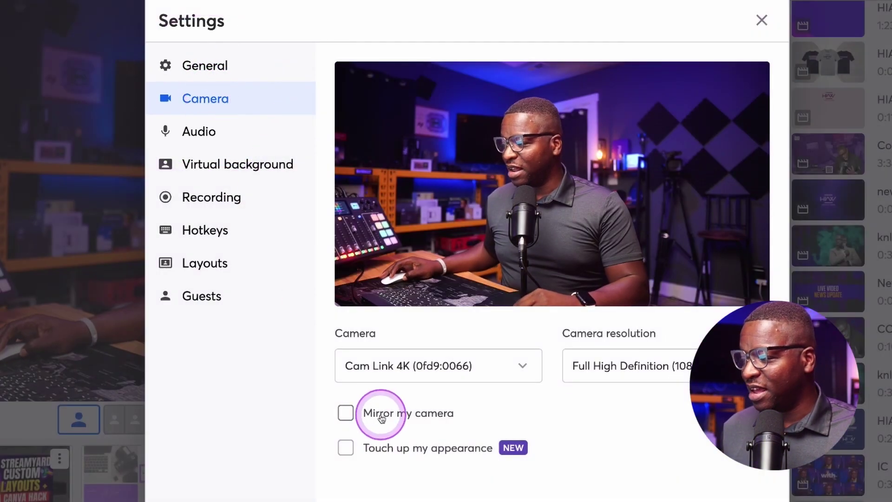
pyautogui.click(389, 413)
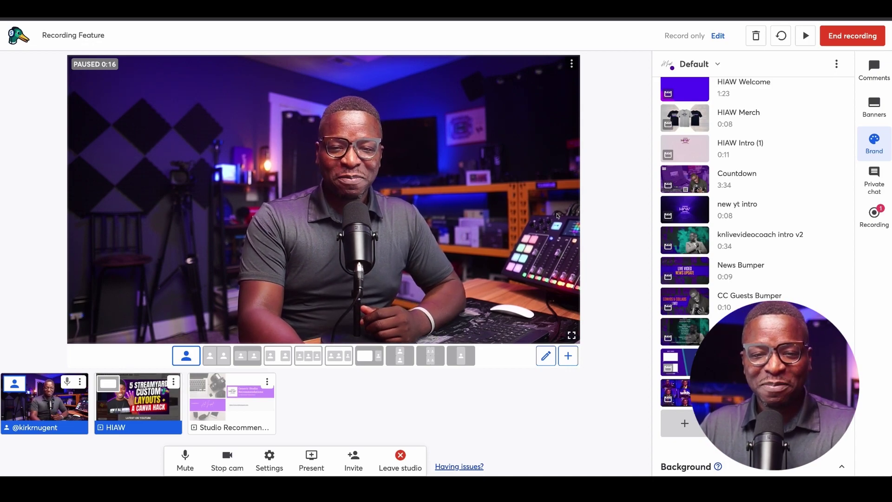
# Resume the paused recording briefly so the timer reaches 0:30
pyautogui.click(558, 215)
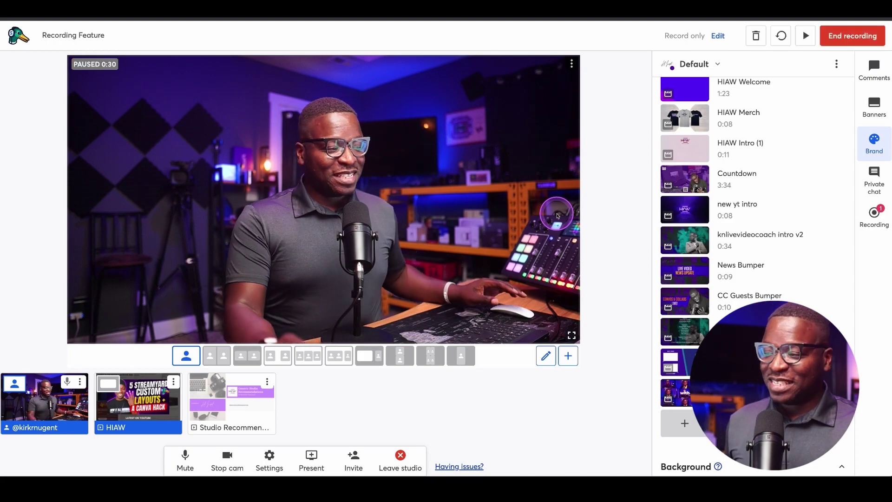
# Turn off camera mirroring and show the HIAW slides beside the host on stage
pyautogui.click(311, 458)
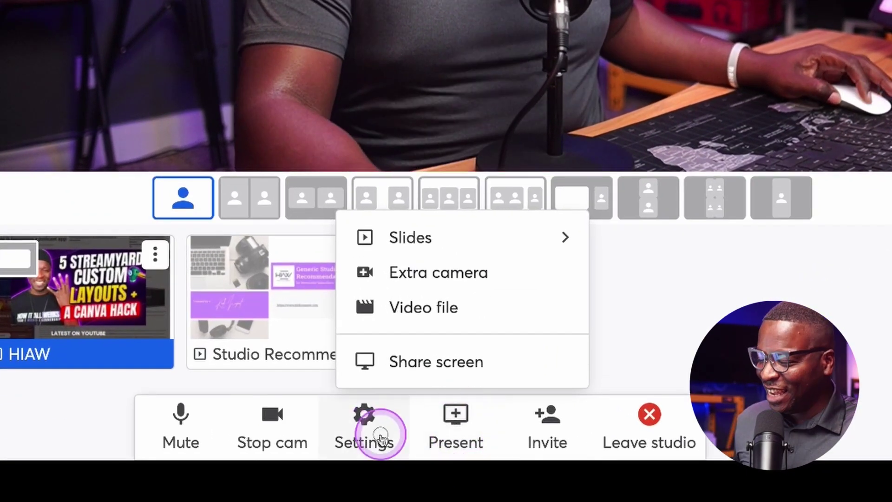
pyautogui.click(380, 437)
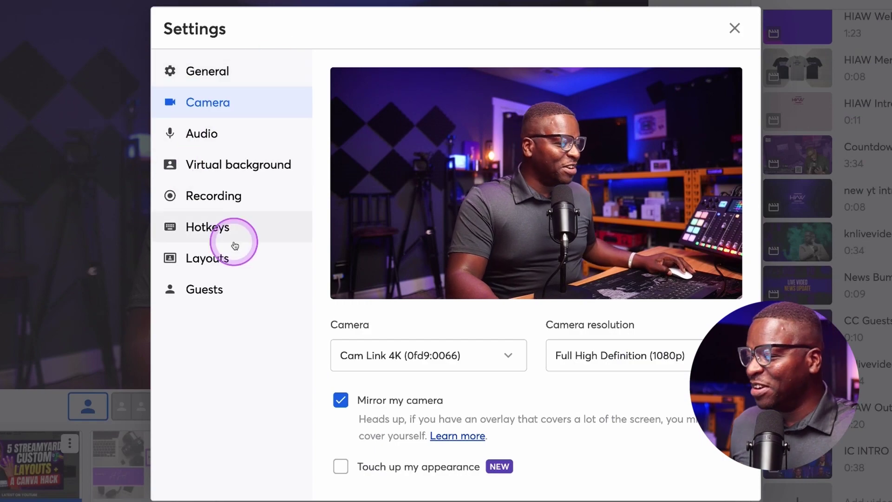
pyautogui.click(404, 399)
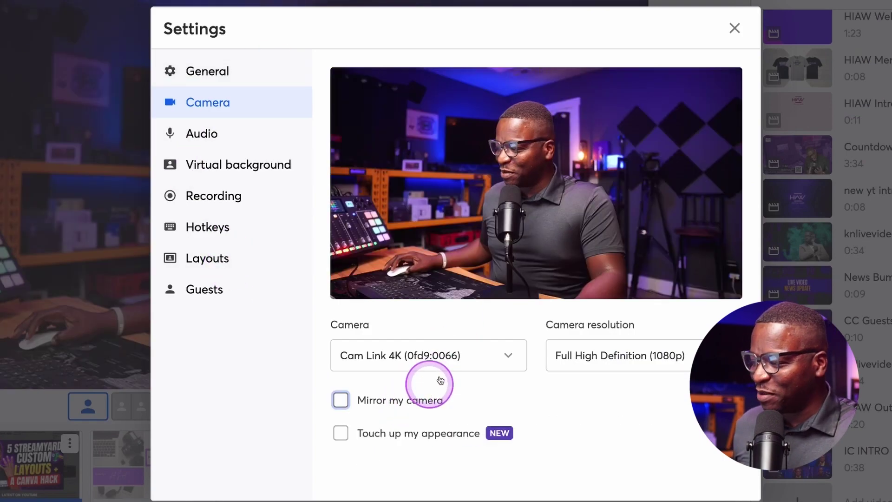
pyautogui.click(734, 28)
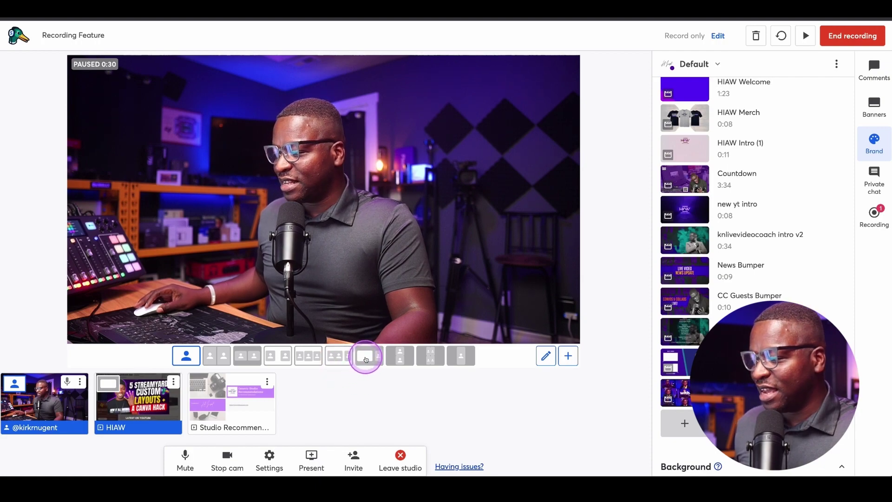
pyautogui.click(368, 356)
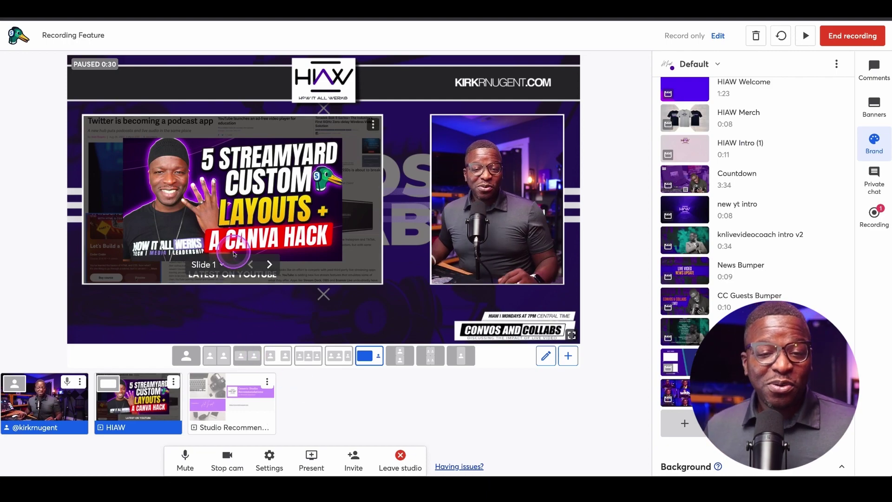
# Resume recording and advance the HIAW deck past Incubators Couch and Pixel Fold to the Auto-GPT slide
pyautogui.click(234, 254)
pyautogui.press('Right')
pyautogui.press('Left')
pyautogui.press('Left')
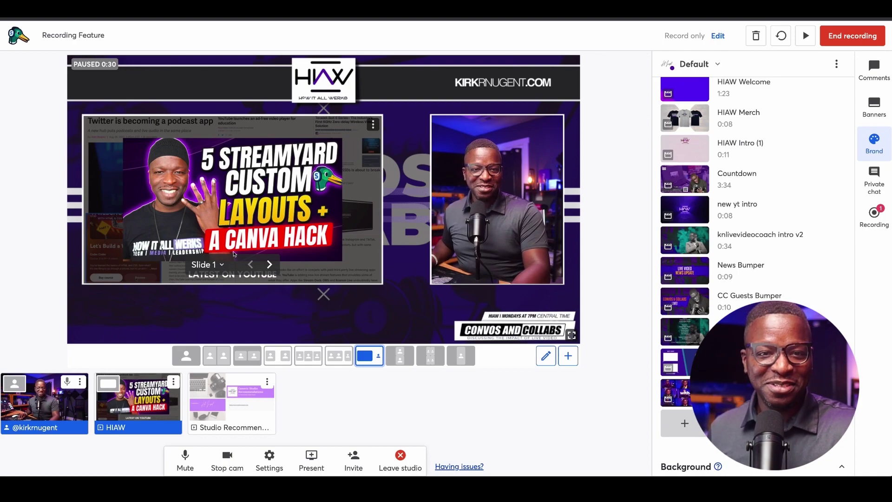
pyautogui.click(234, 254)
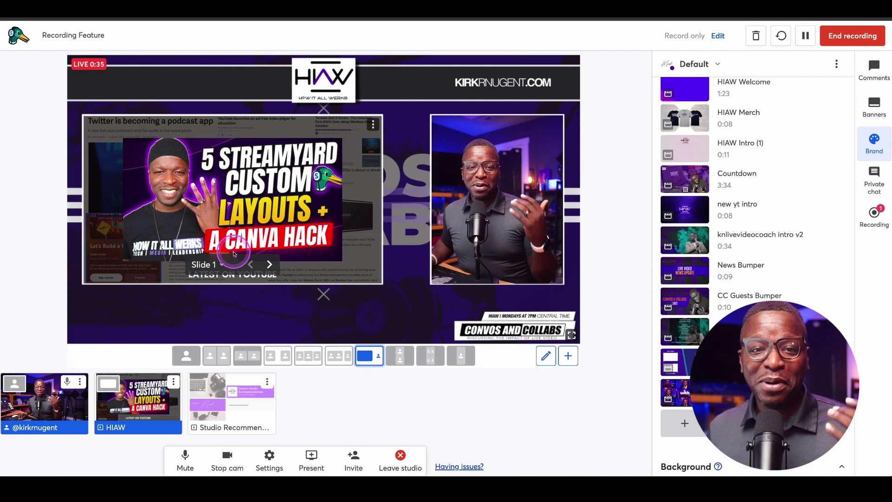
pyautogui.click(234, 254)
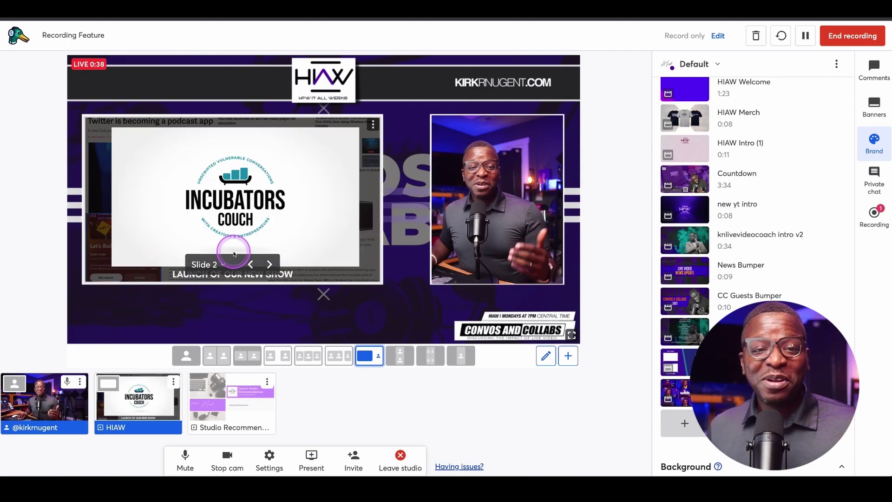
pyautogui.click(234, 254)
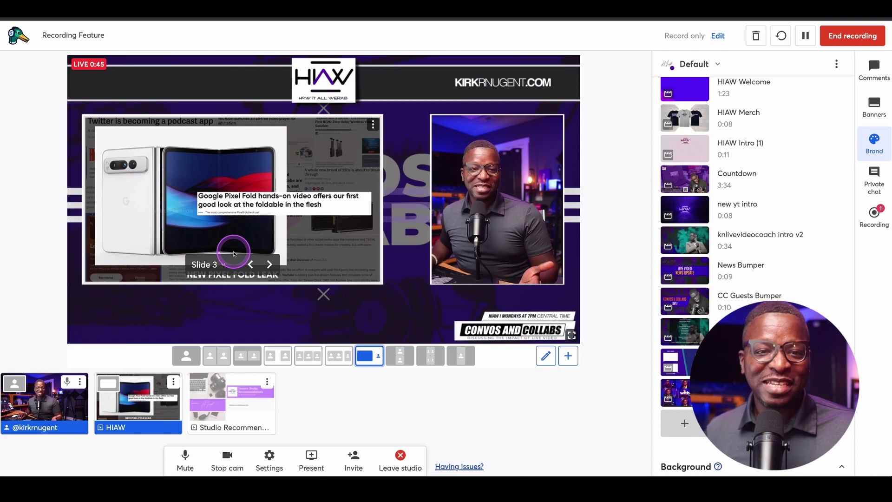
pyautogui.click(235, 253)
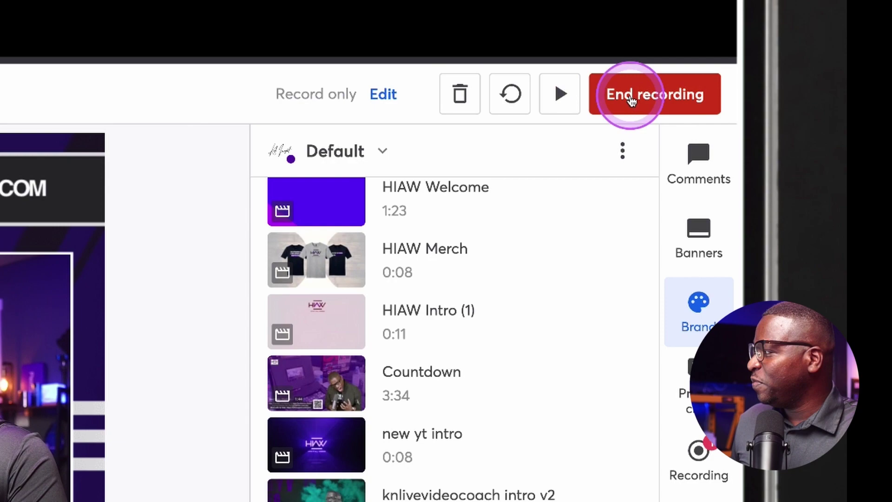
# End the recording and confirm, bringing up the 0:49 Recording Feature video playback
pyautogui.click(836, 36)
pyautogui.click(633, 203)
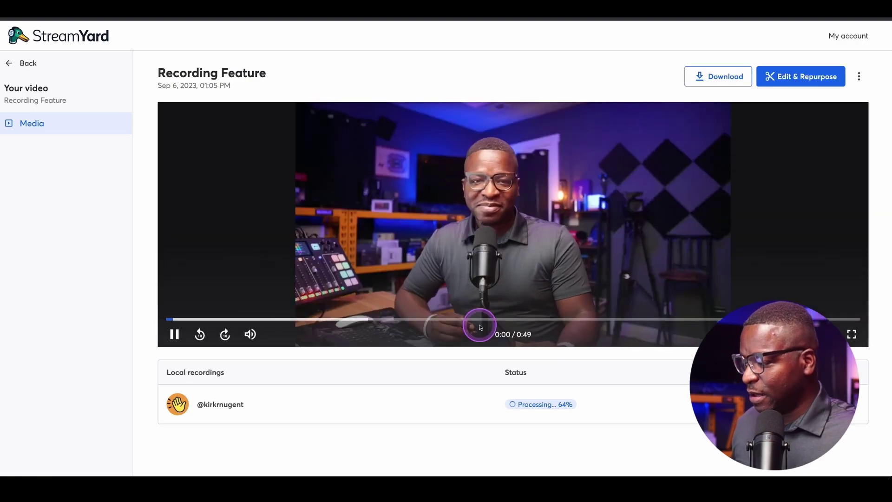
pyautogui.moveTo(275, 345)
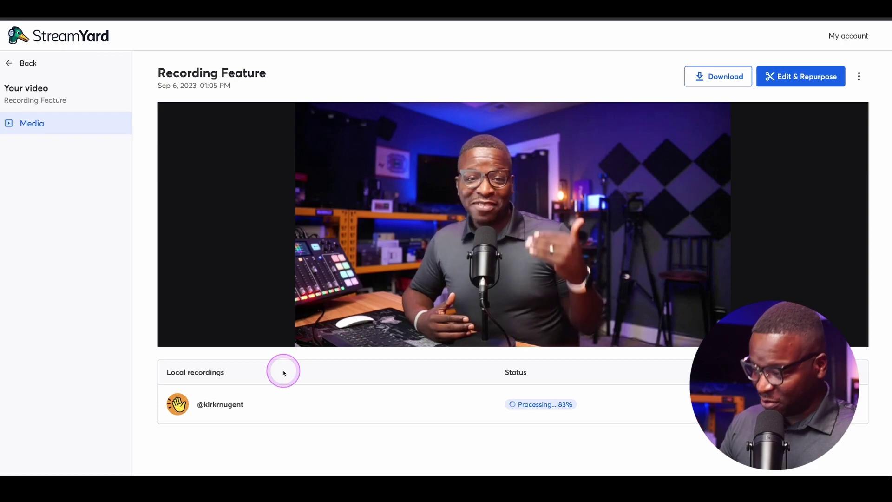
pyautogui.click(246, 357)
pyautogui.click(319, 409)
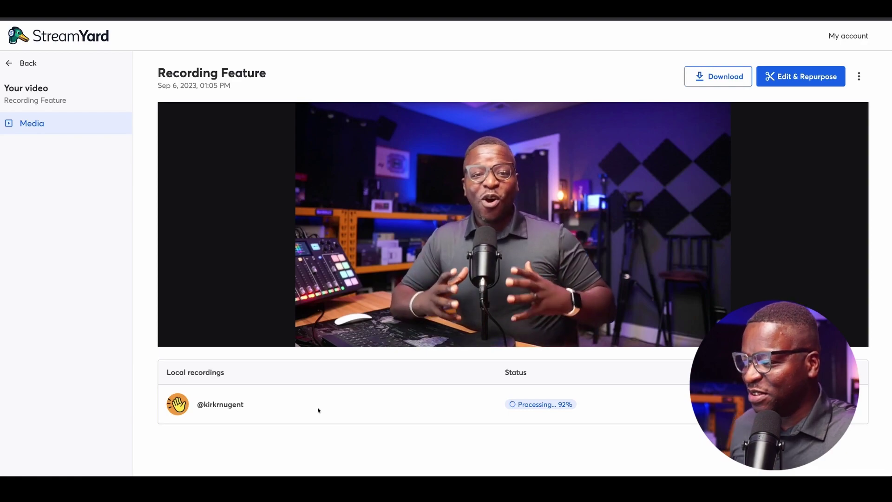
pyautogui.moveTo(498, 321)
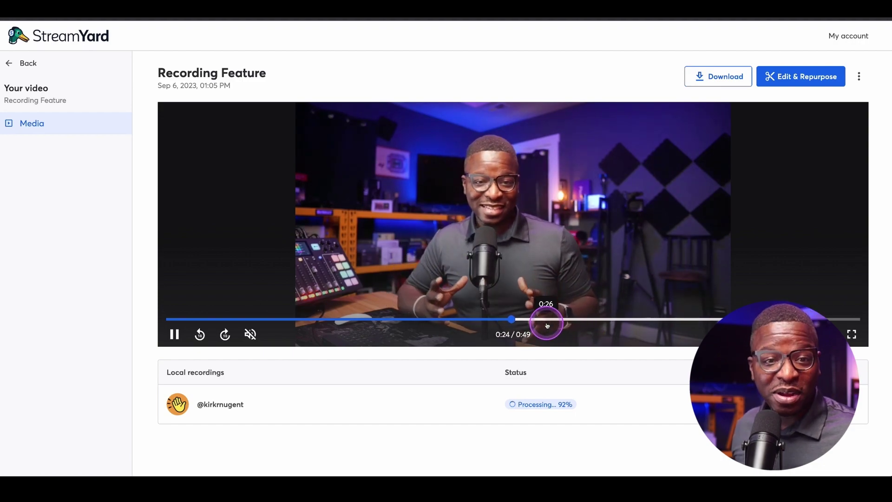
pyautogui.click(539, 364)
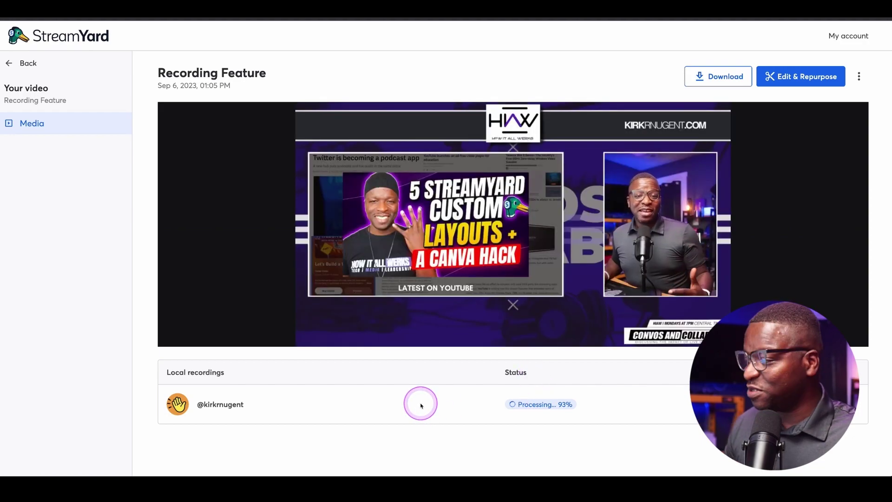
pyautogui.click(398, 302)
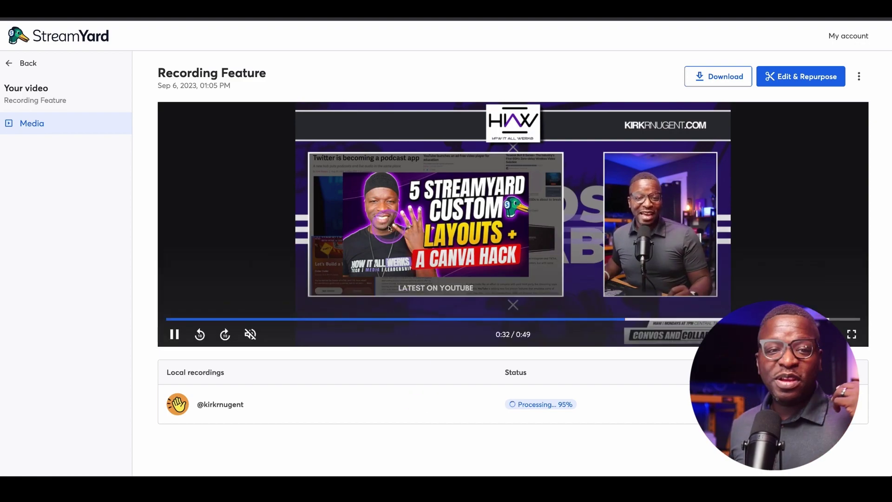